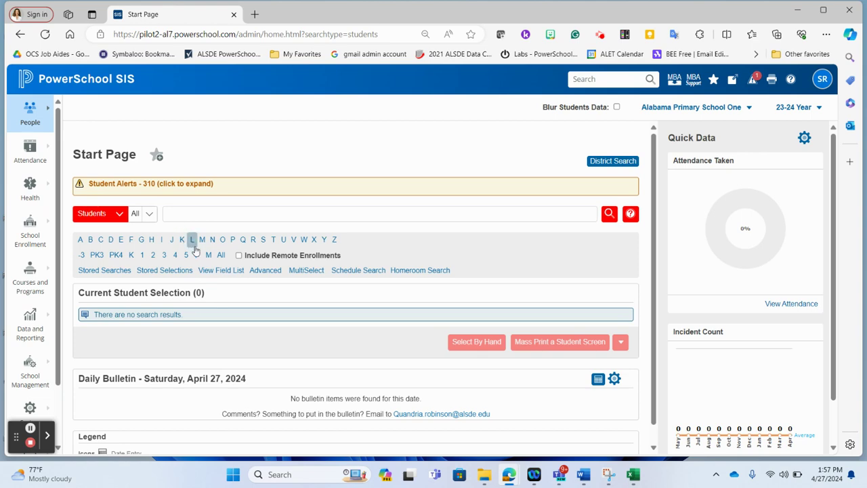
# Find the grade 2 students and open the first one's Numeracy Act records in Legislative Acts – AL.
pyautogui.click(153, 255)
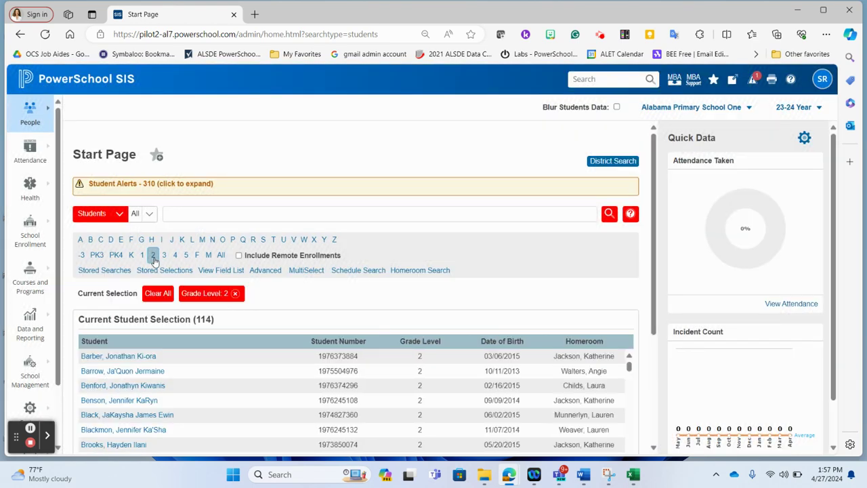
pyautogui.click(134, 357)
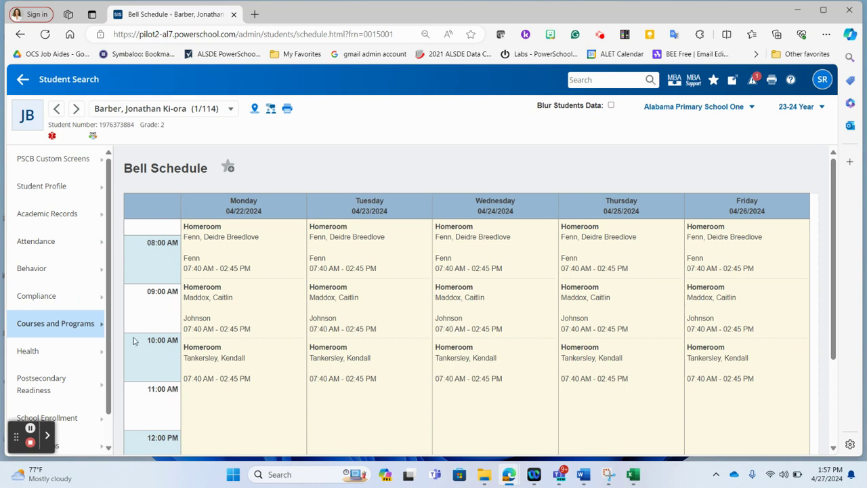
pyautogui.click(68, 214)
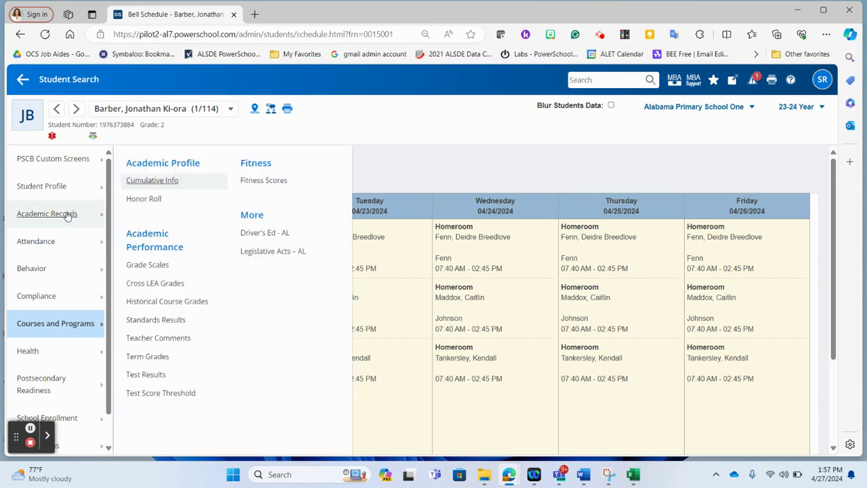
pyautogui.click(256, 254)
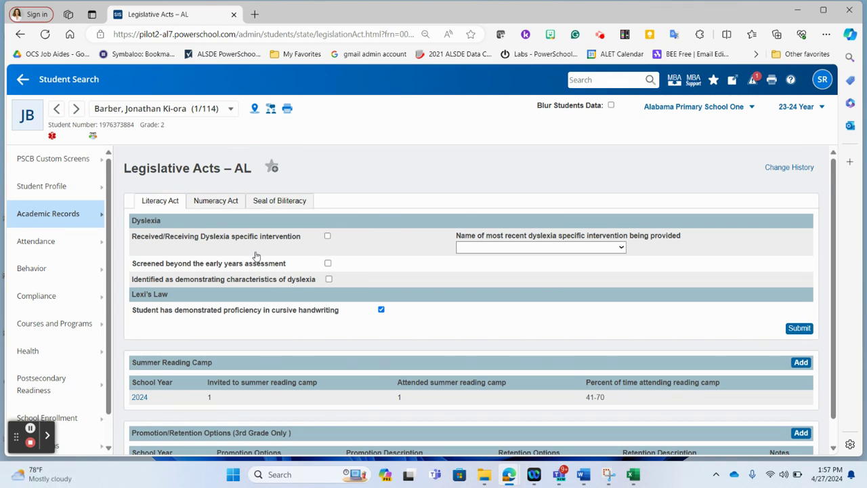
pyautogui.click(210, 202)
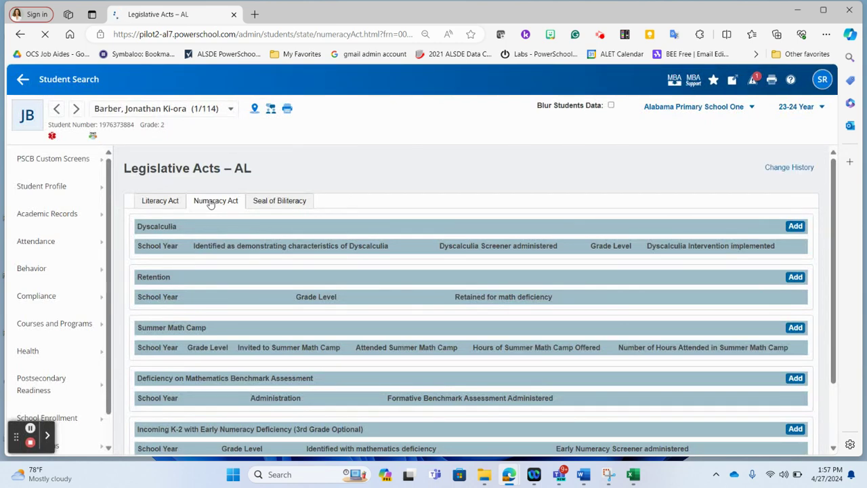
pyautogui.scroll(-1, 406, 221)
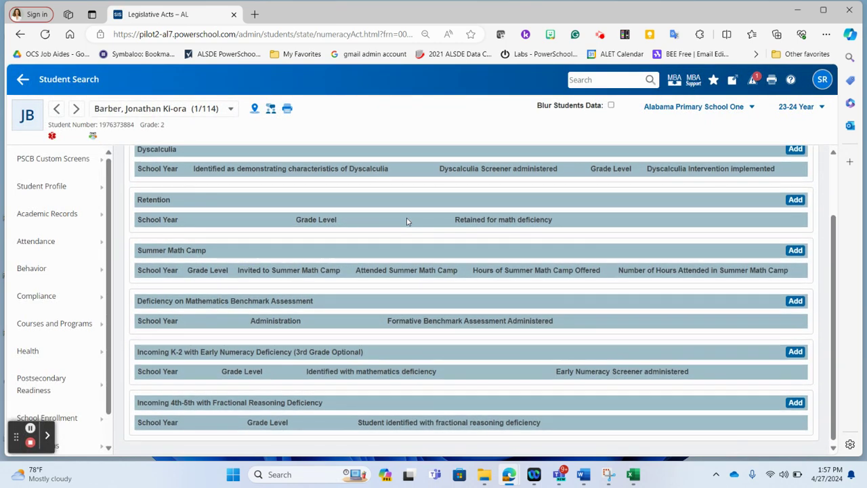
# Add a Retention record for school year 2024, marked as retained for math deficiency, and submit it.
pyautogui.scroll(1, 406, 221)
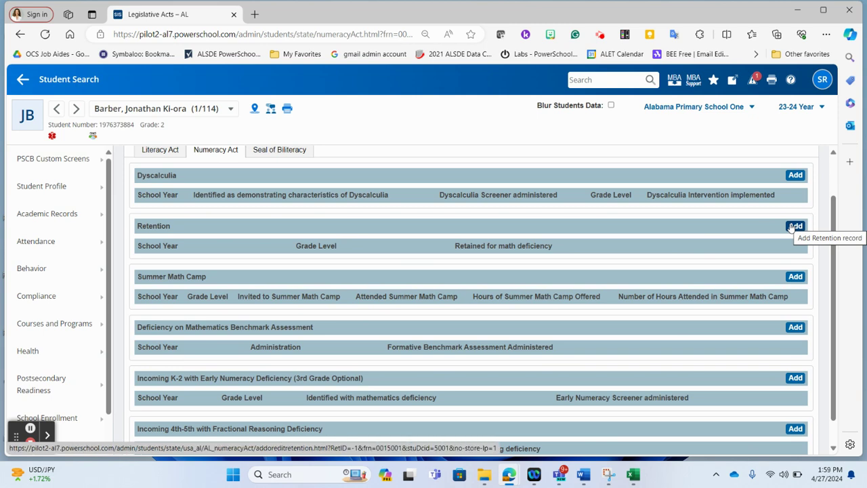
pyautogui.click(792, 228)
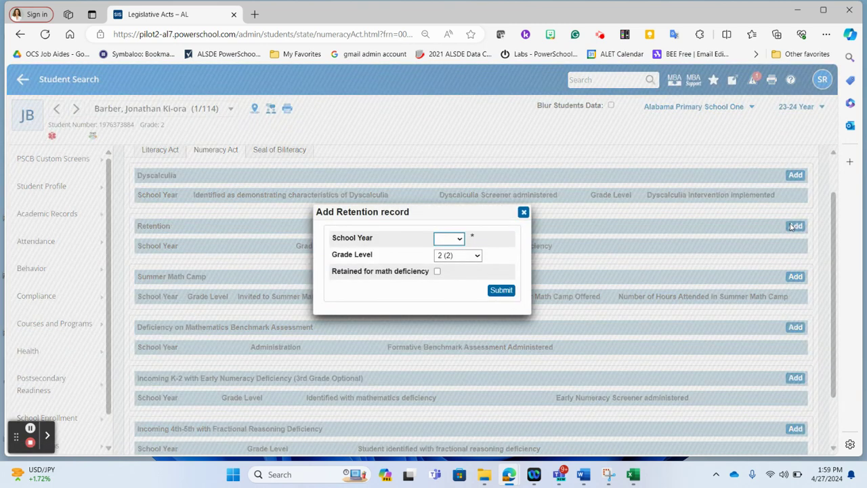
pyautogui.click(448, 241)
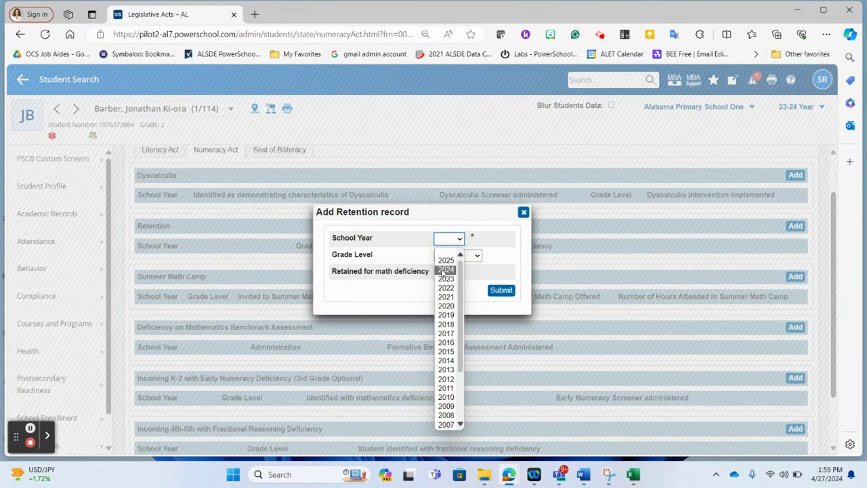
pyautogui.click(444, 271)
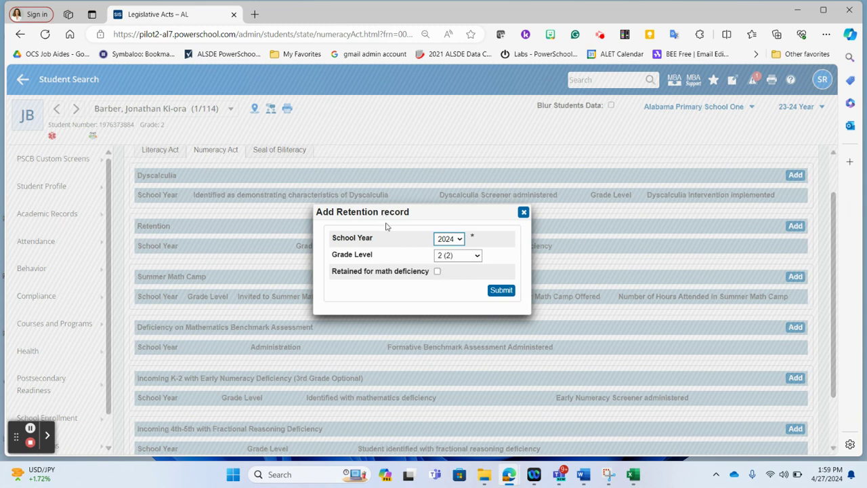
pyautogui.click(437, 272)
pyautogui.click(513, 292)
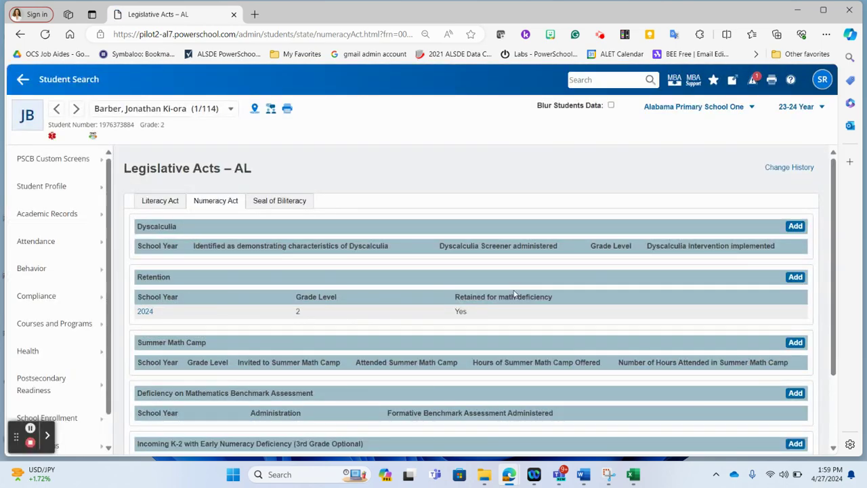
# Submit a Deficiency on Mathematics Benchmark Assessment record for school year 2024, with administration EOY and formative assessment Amplify.
pyautogui.scroll(-2, 514, 294)
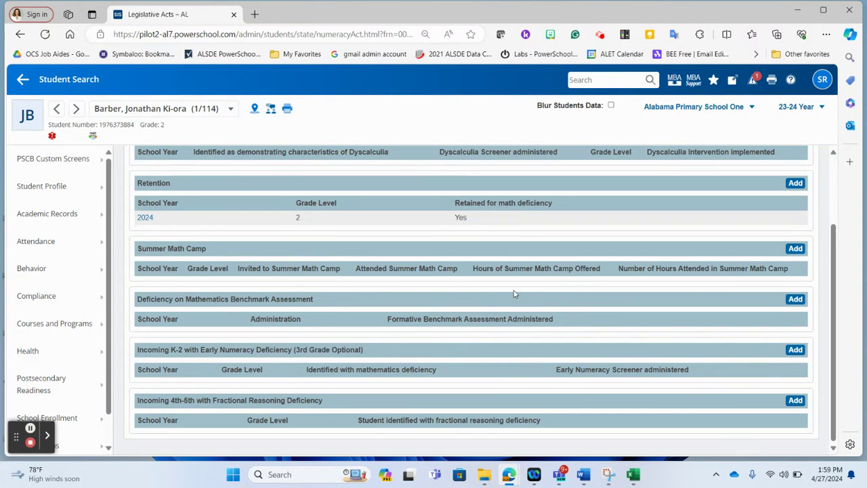
pyautogui.click(795, 300)
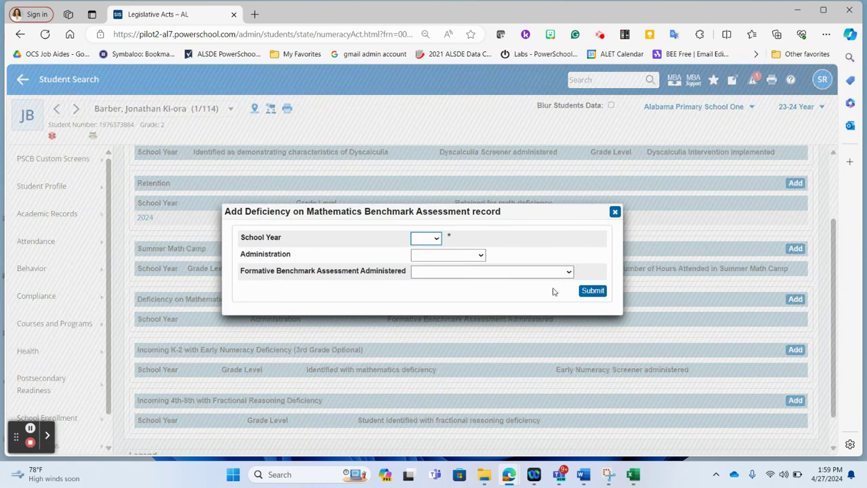
pyautogui.click(420, 242)
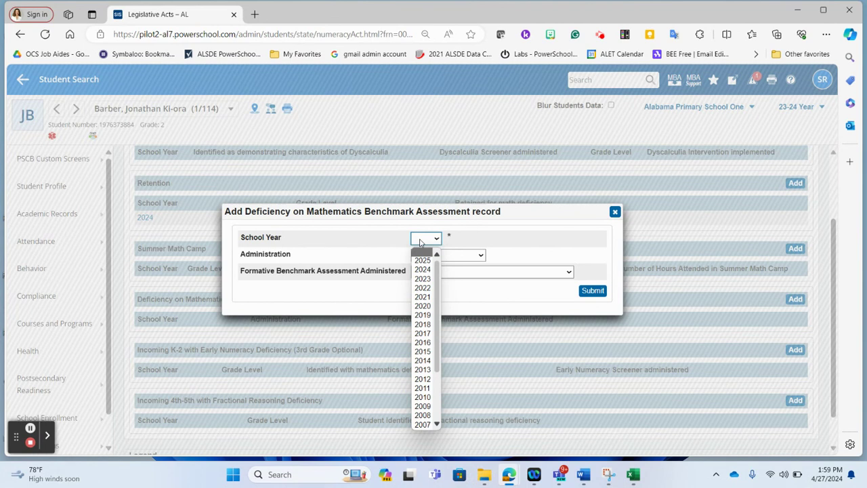
pyautogui.click(420, 270)
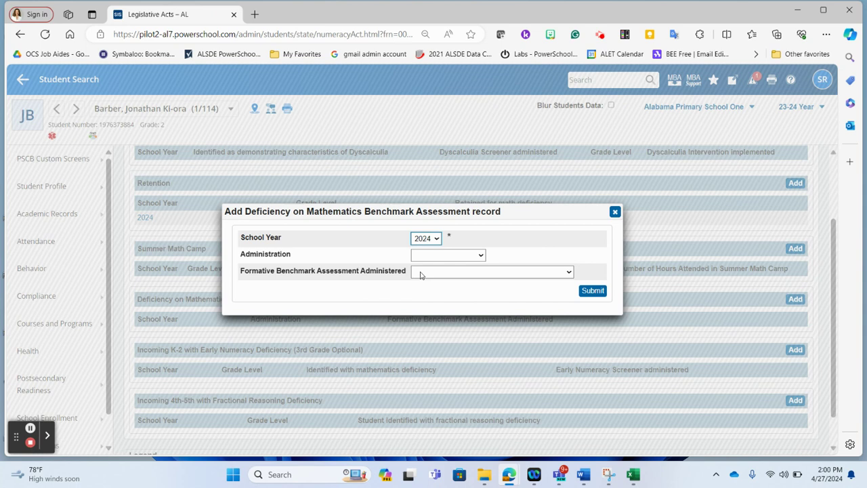
pyautogui.click(425, 261)
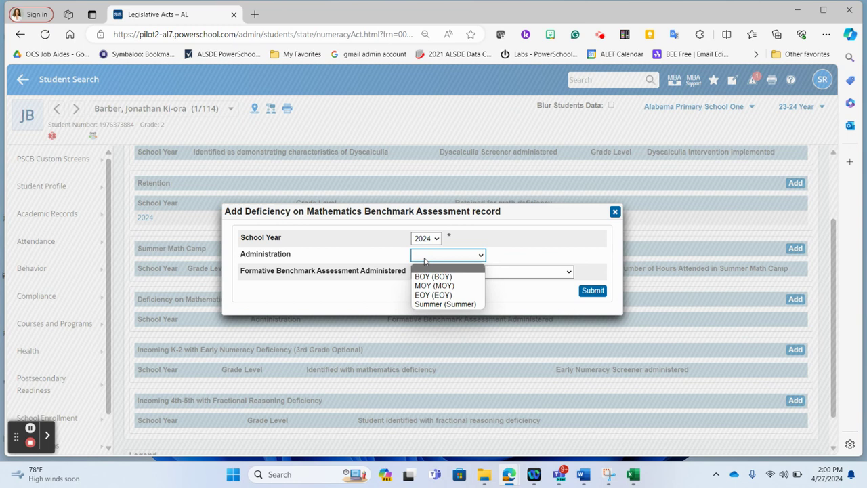
pyautogui.click(442, 296)
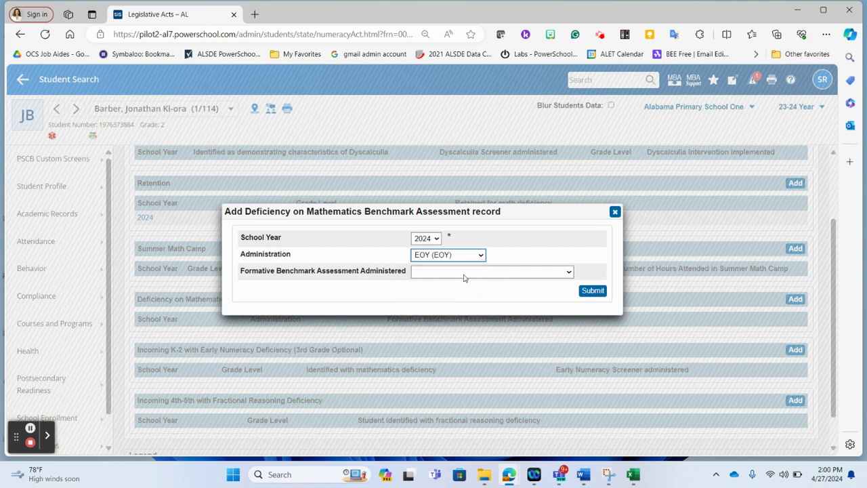
pyautogui.click(464, 277)
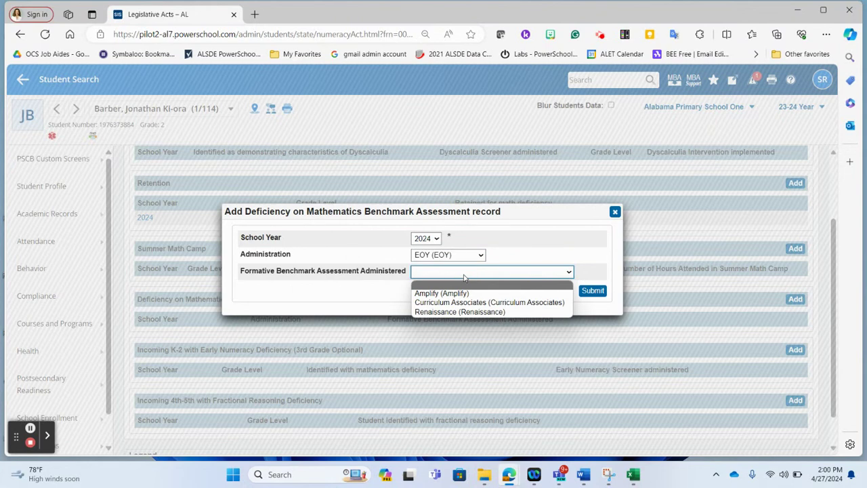
pyautogui.click(470, 294)
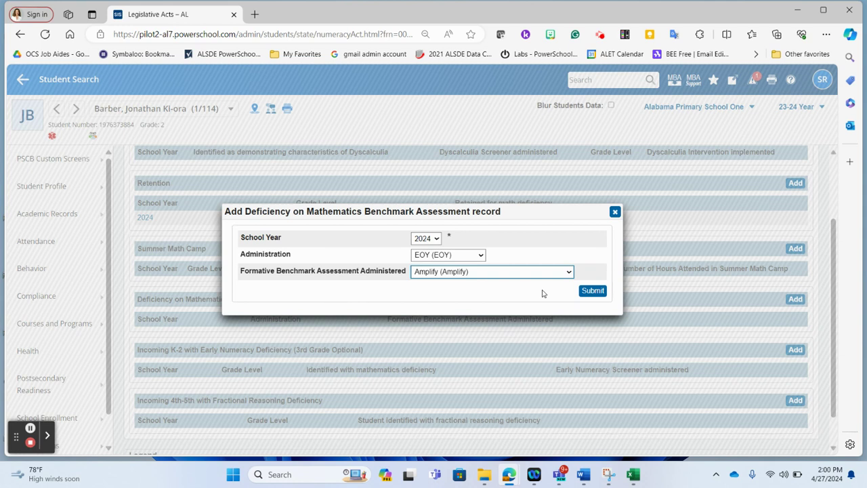
pyautogui.click(592, 293)
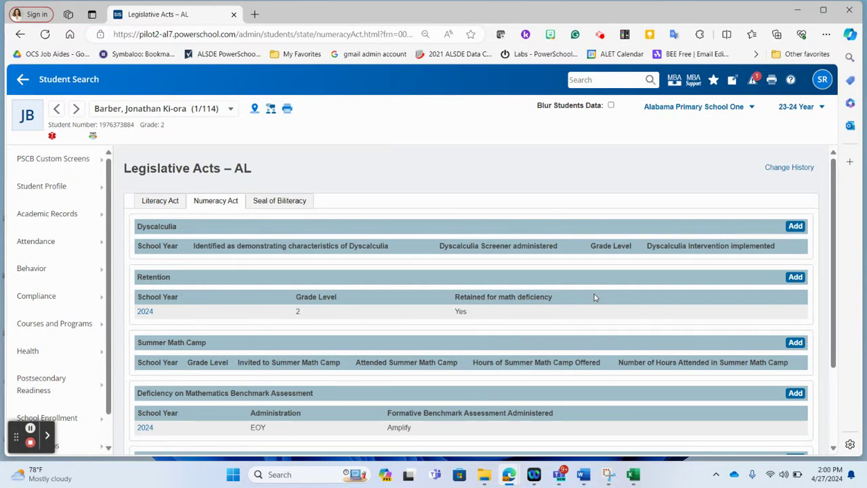
# Switch to the PowerTeacher window and open the second listed student from the Homeroom class's student information.
pyautogui.scroll(-3, 594, 297)
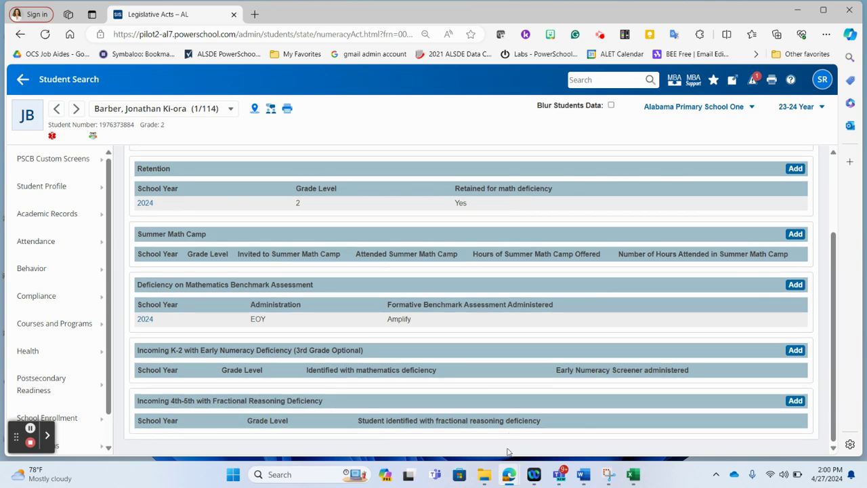
pyautogui.moveTo(509, 474)
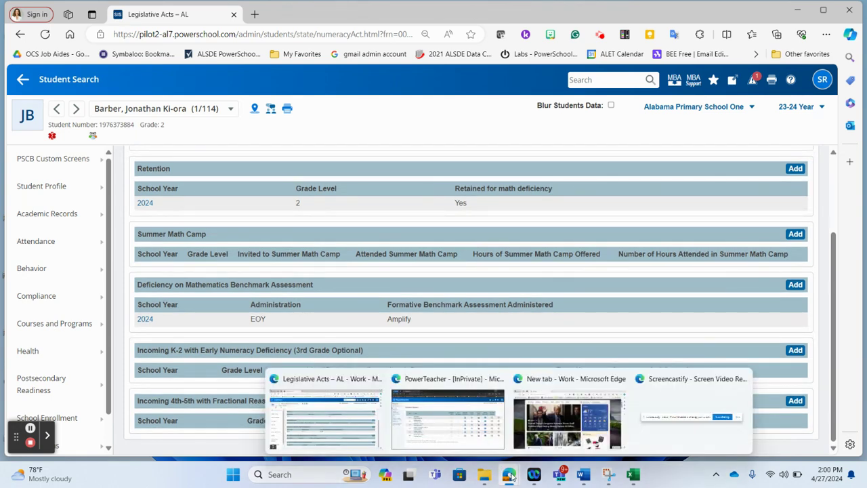
pyautogui.click(491, 438)
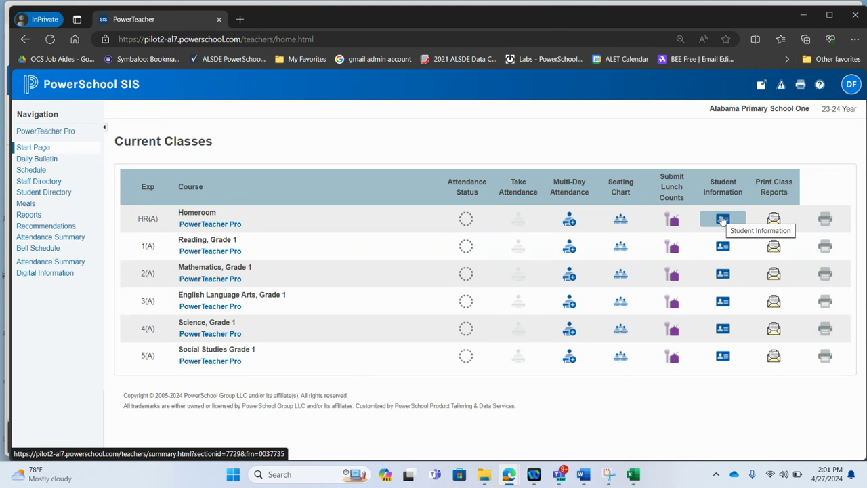
pyautogui.click(723, 220)
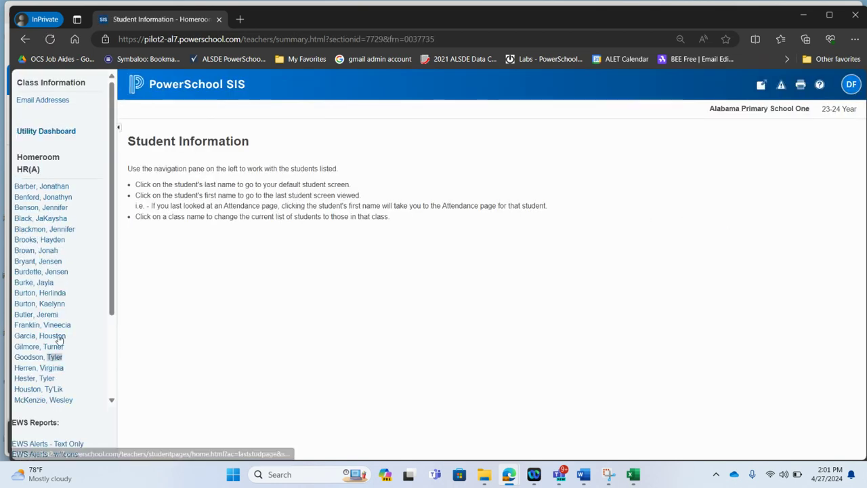
pyautogui.click(61, 197)
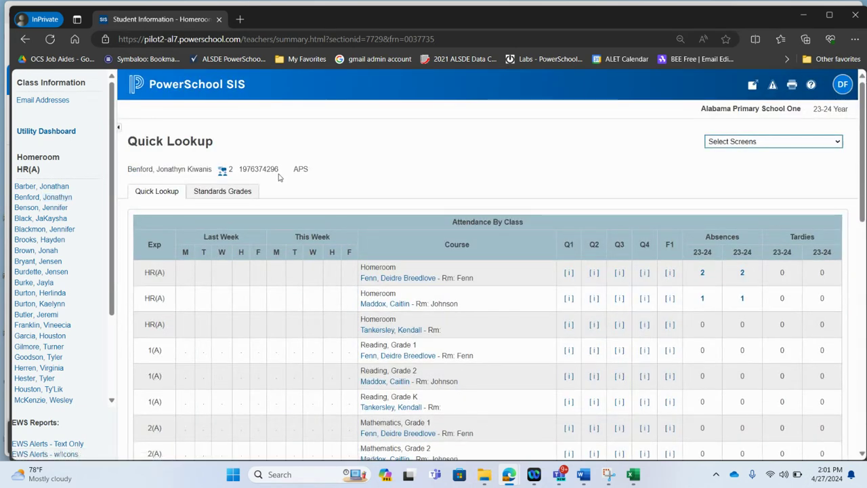
# Open this student's Legislative Acts – AL screen and show the Numeracy Act records.
pyautogui.click(729, 146)
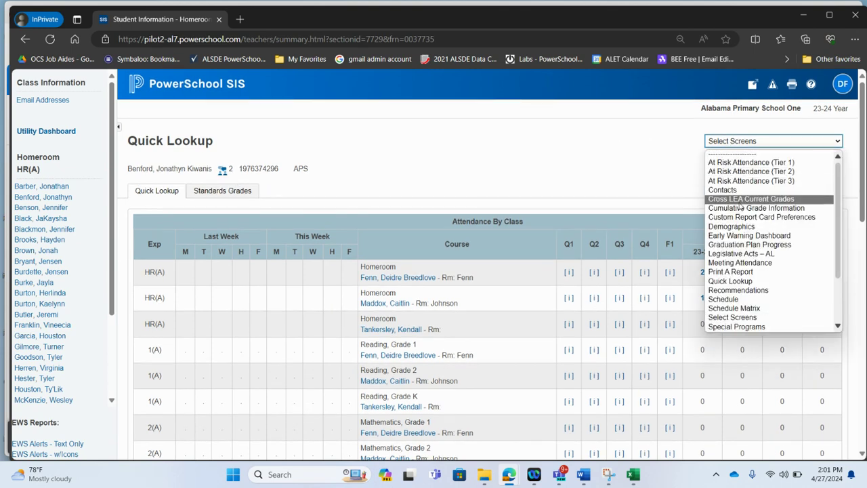
pyautogui.click(745, 254)
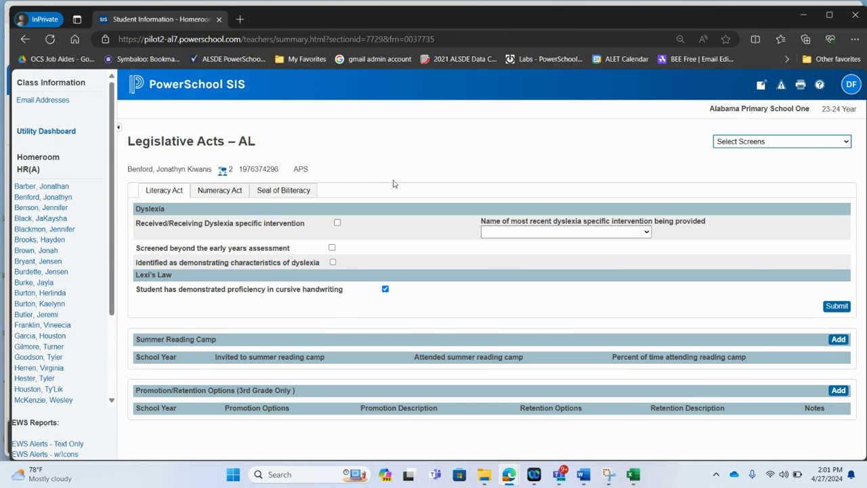
pyautogui.click(236, 190)
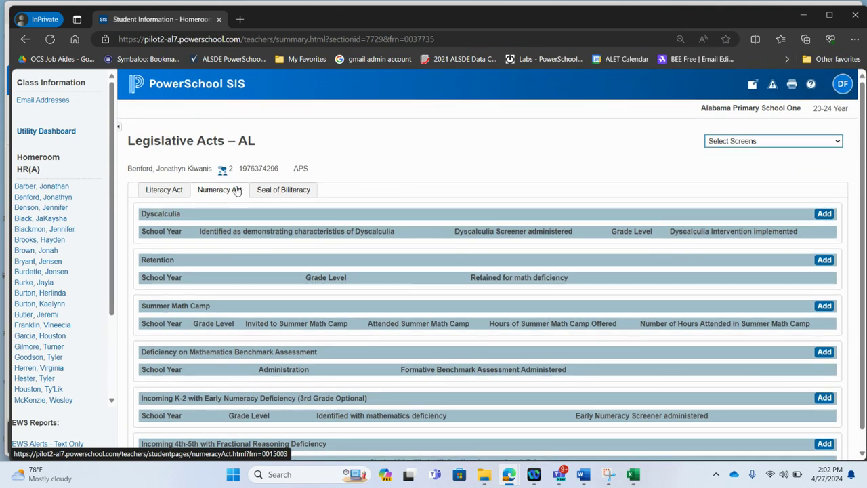
# Start a Summer Math Camp record for school year 2024, marked as both invited and attended.
pyautogui.scroll(-1, 445, 285)
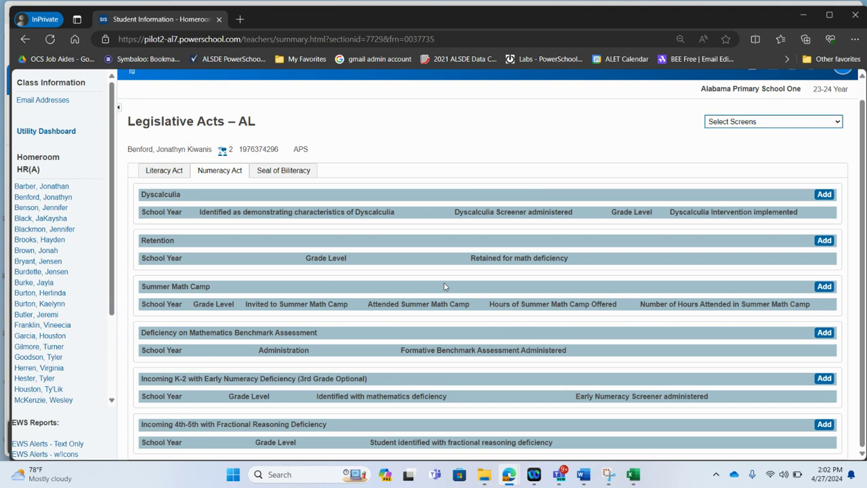
pyautogui.click(824, 287)
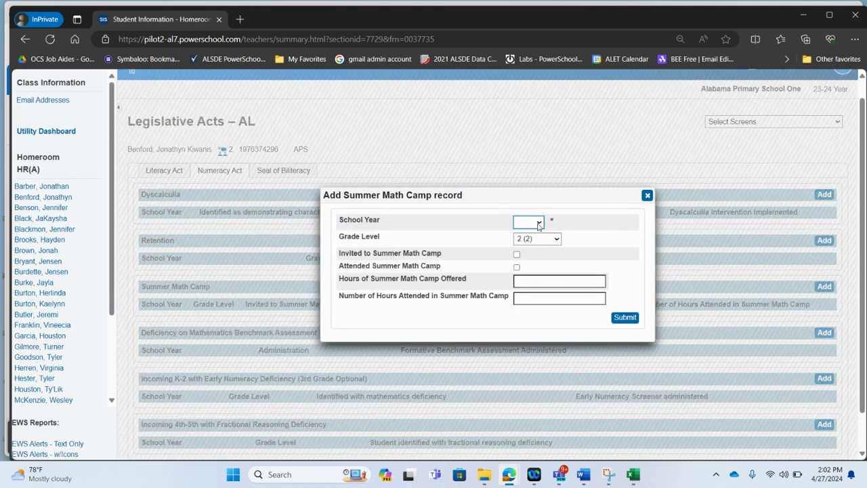
pyautogui.click(540, 224)
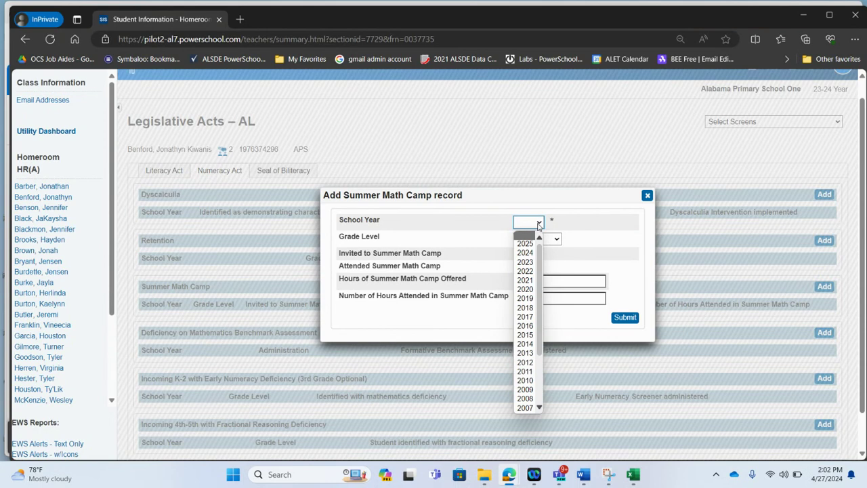
pyautogui.click(532, 252)
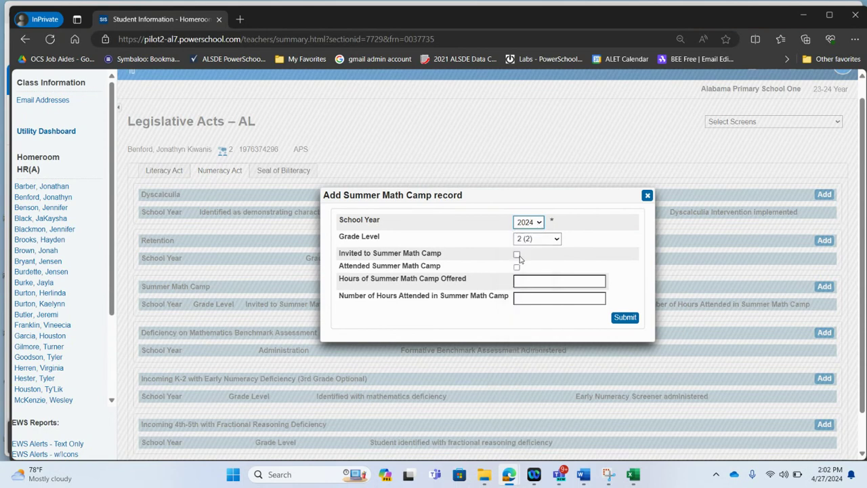
pyautogui.click(517, 256)
pyautogui.click(517, 267)
# Set both the Summer Math Camp hours offered and the hours attended to 120, and submit the record.
pyautogui.click(529, 280)
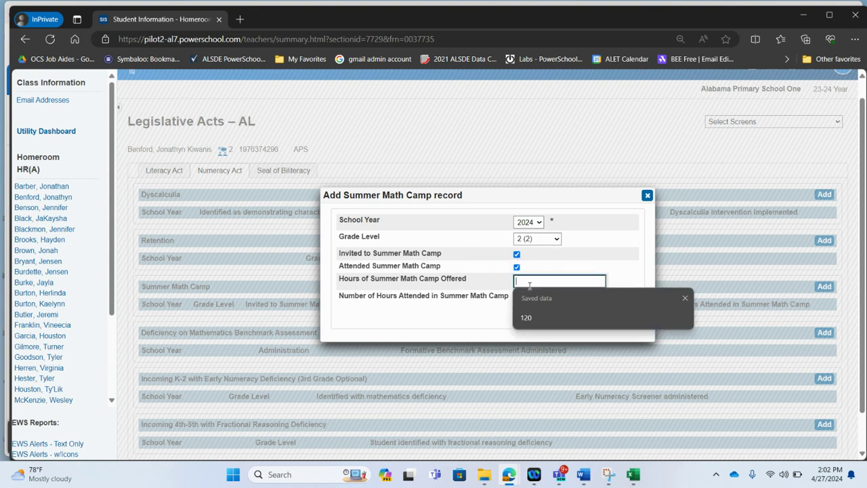
pyautogui.click(535, 316)
pyautogui.click(535, 302)
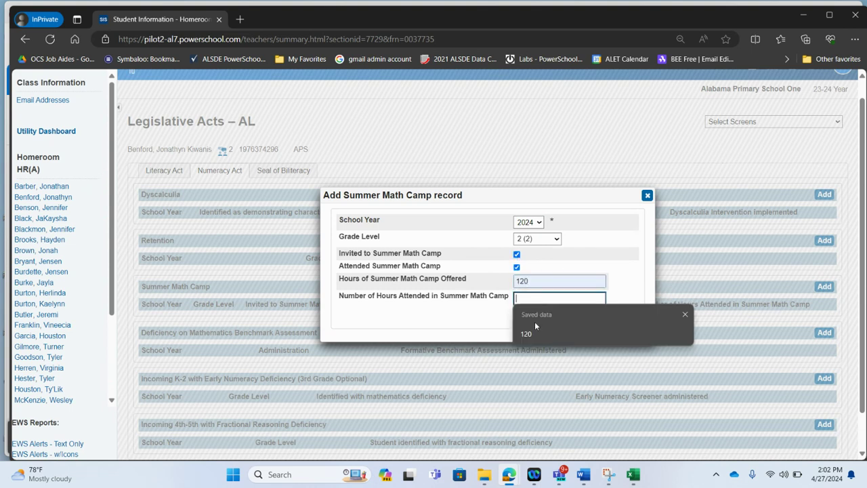
pyautogui.click(537, 333)
pyautogui.click(621, 318)
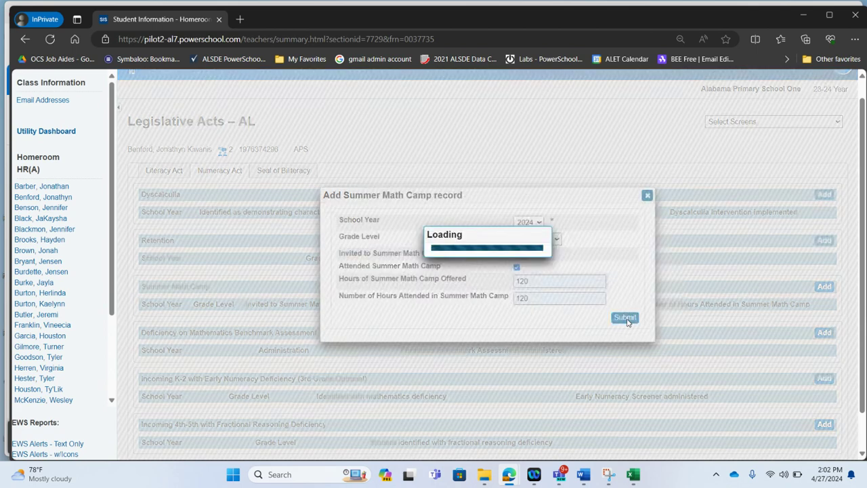